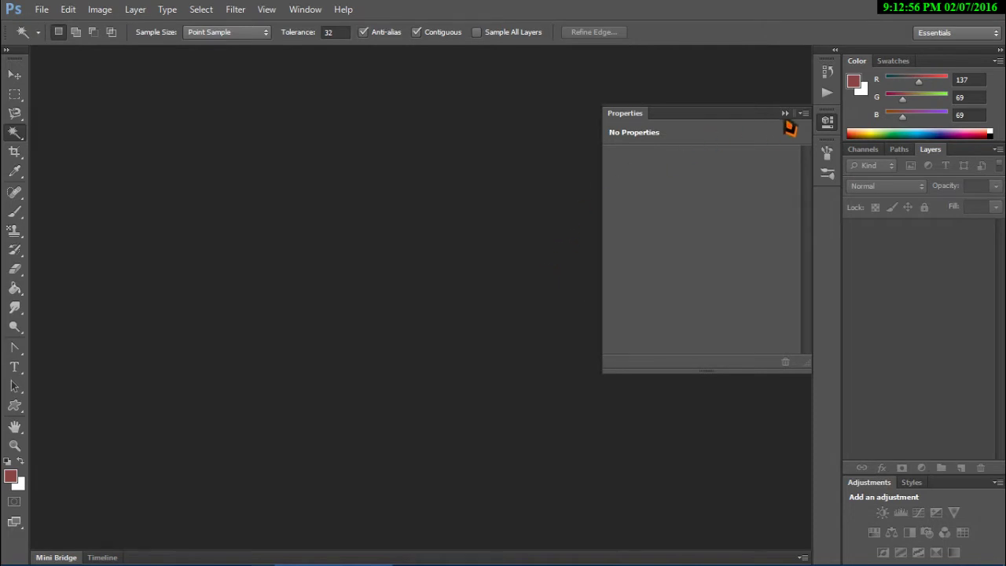
Step: Select the woman's face, ear and neck by tracing their outline with the Magnetic Lasso tool
click(785, 115)
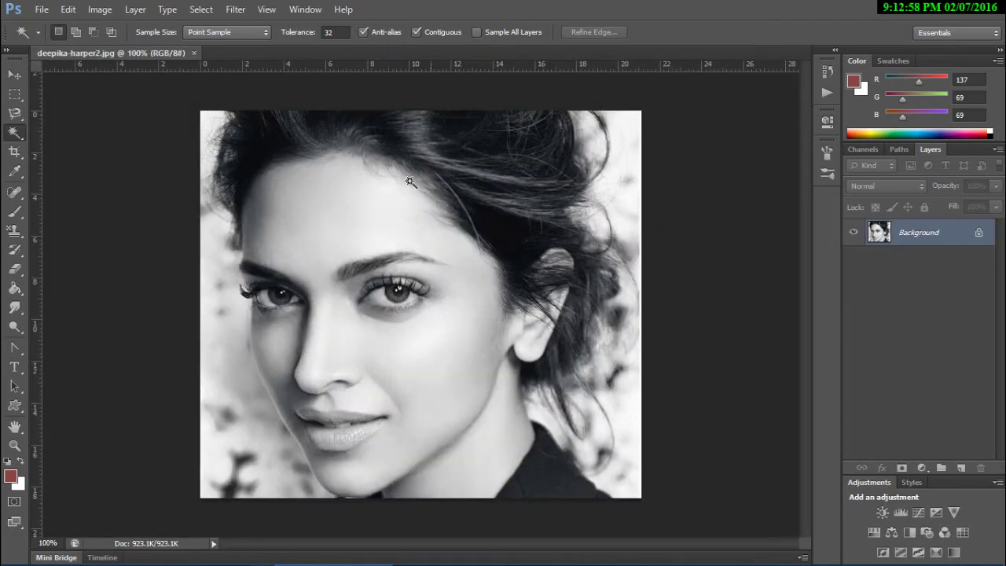
click(365, 258)
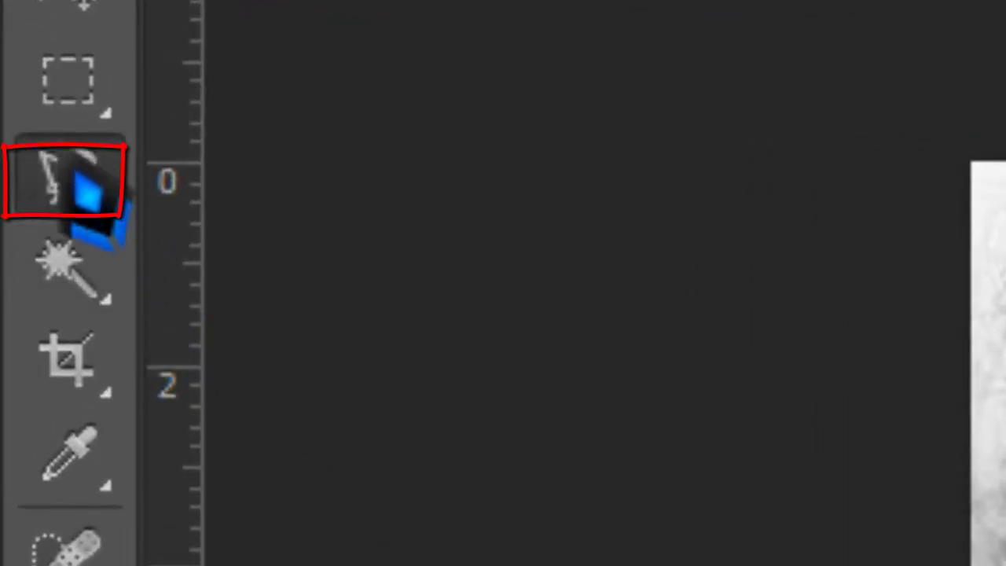
right_click(84, 195)
click(277, 334)
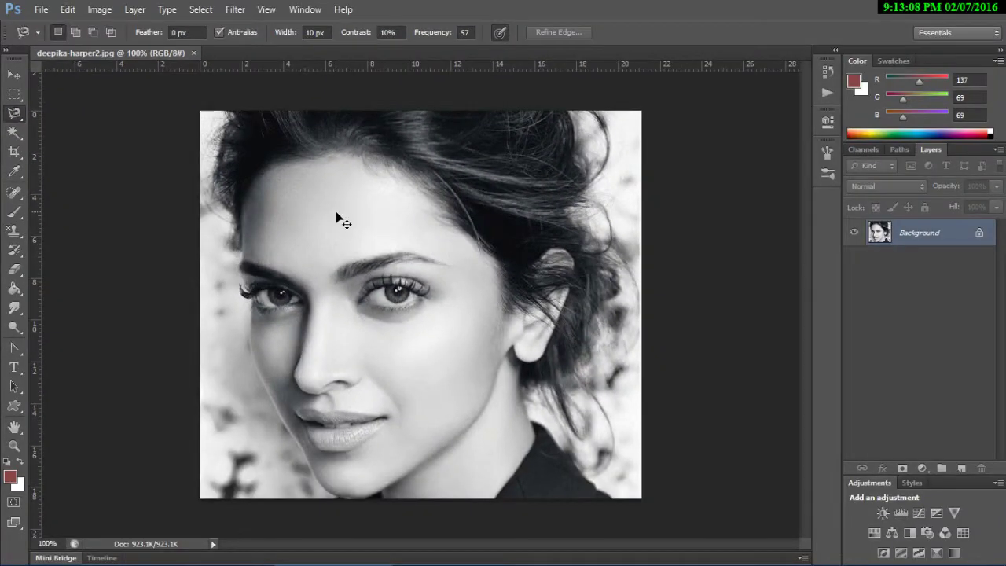
scroll(343, 222, up, 2)
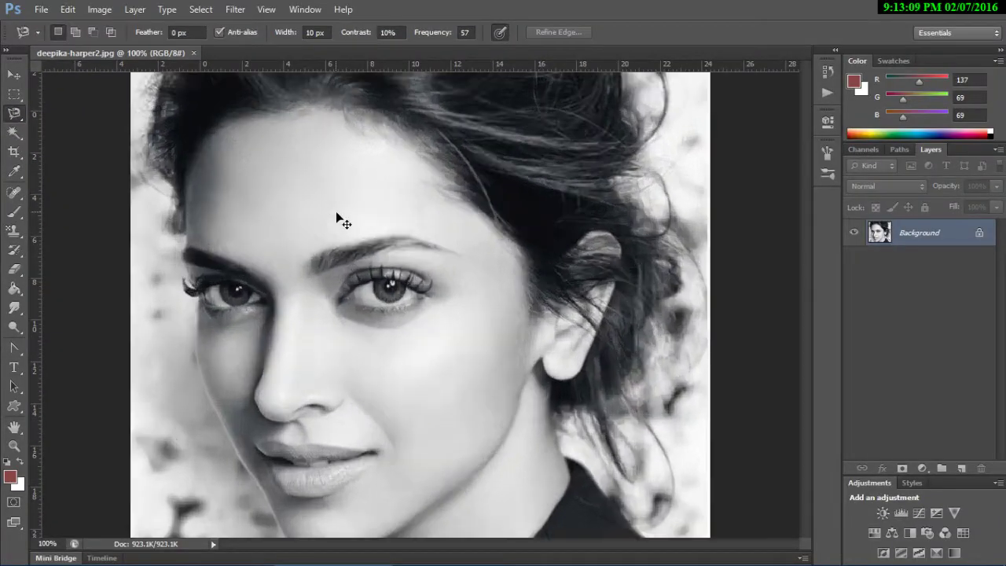
scroll(482, 206, up, 3)
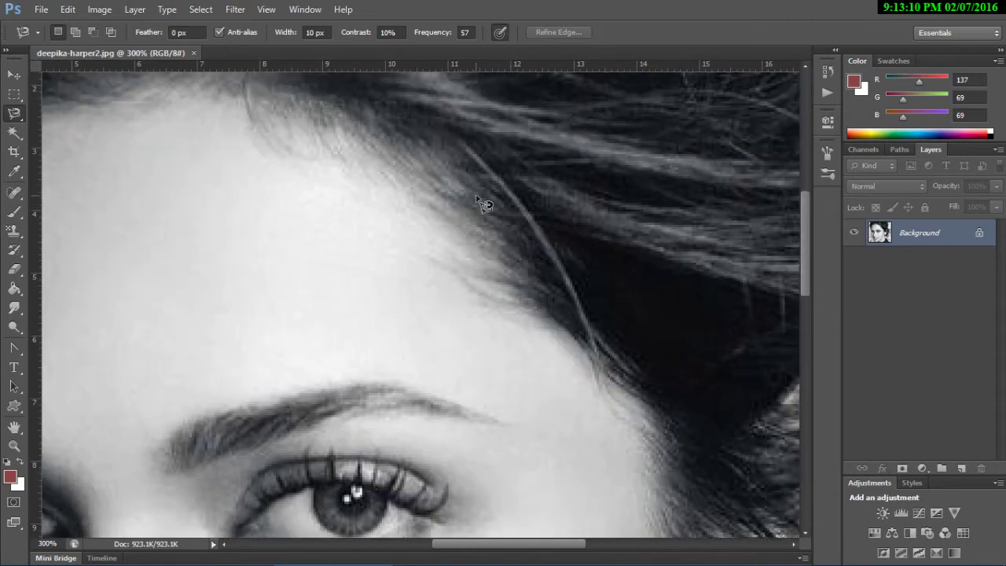
scroll(456, 200, down, 3)
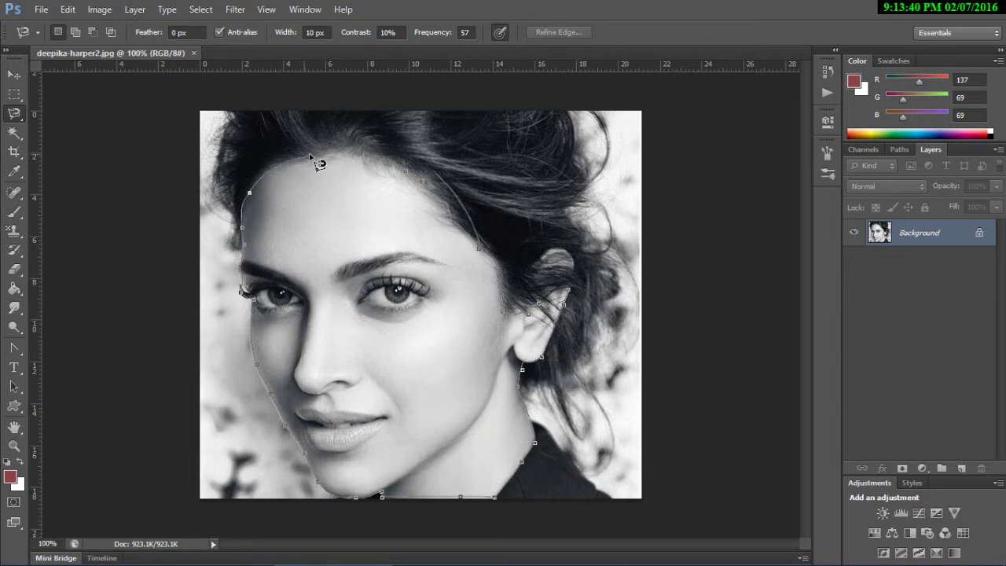
double_click(412, 183)
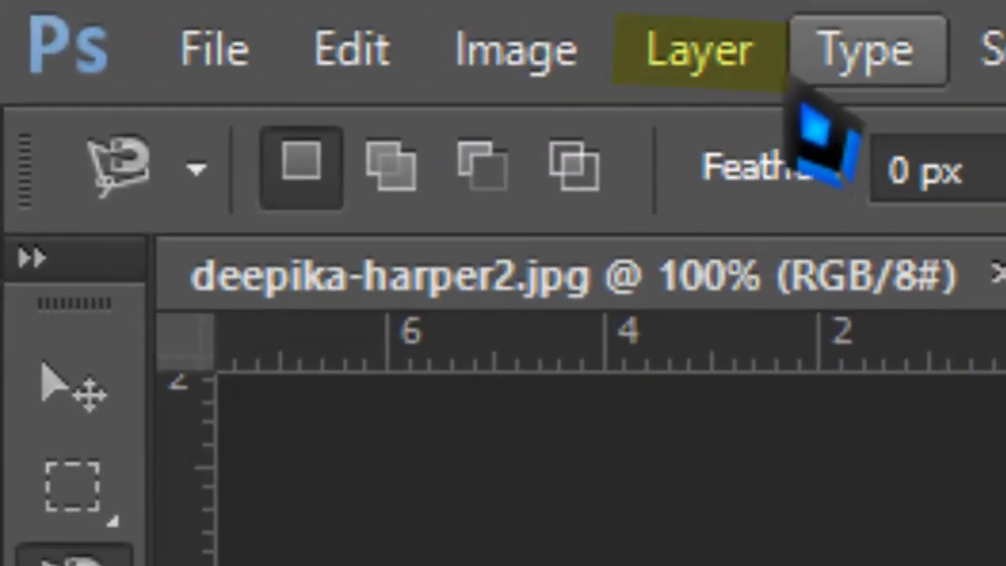
Step: Add a Color Balance adjustment layer for the selected skin, with Normal mode and 100% opacity
click(708, 59)
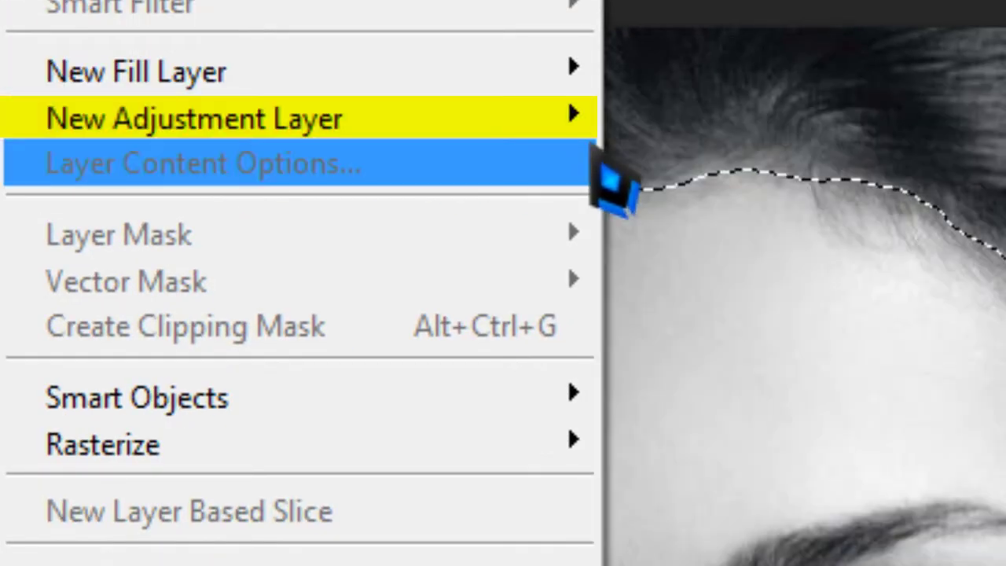
mouse_move(542, 125)
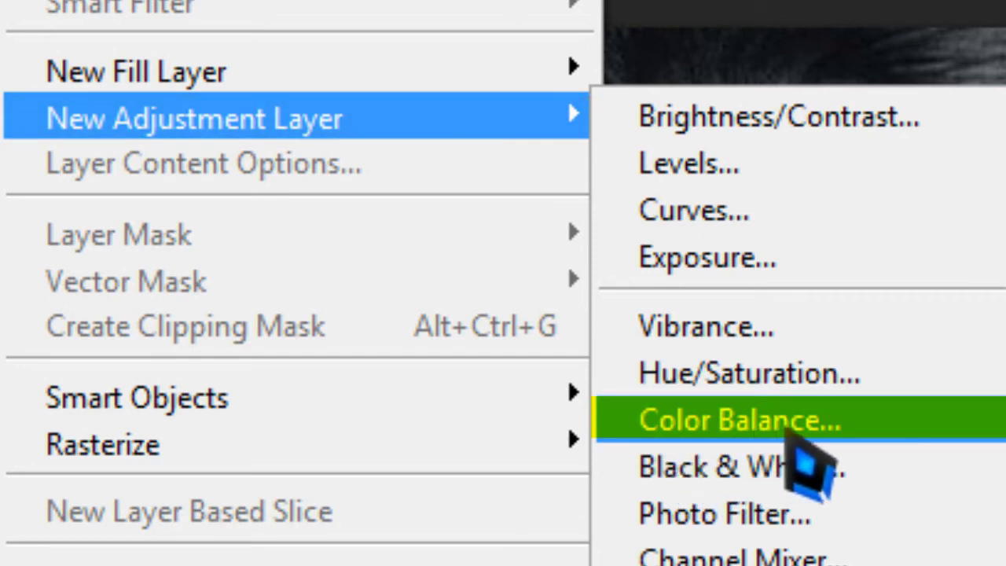
click(786, 437)
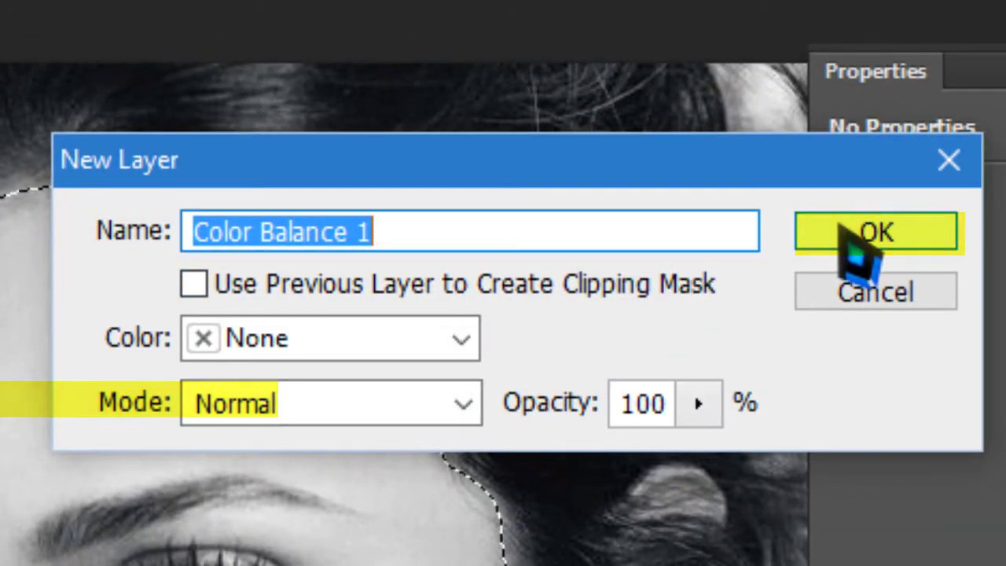
click(851, 230)
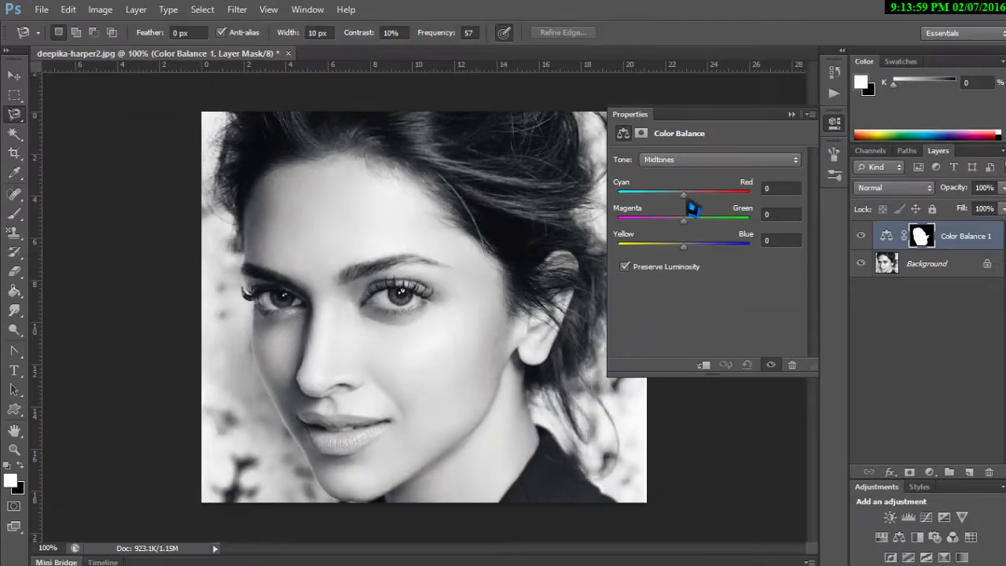
Step: Set the skin layer's midtone colour balance to Cyan–Red +33, Magenta–Green +13 and Yellow–Blue -11
drag(692, 207, 670, 247)
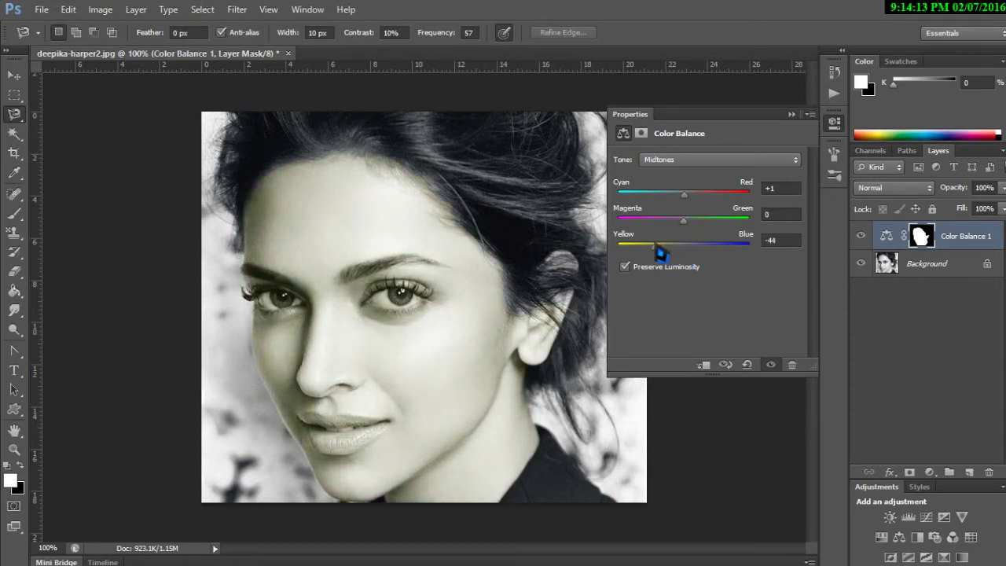
drag(687, 228, 705, 204)
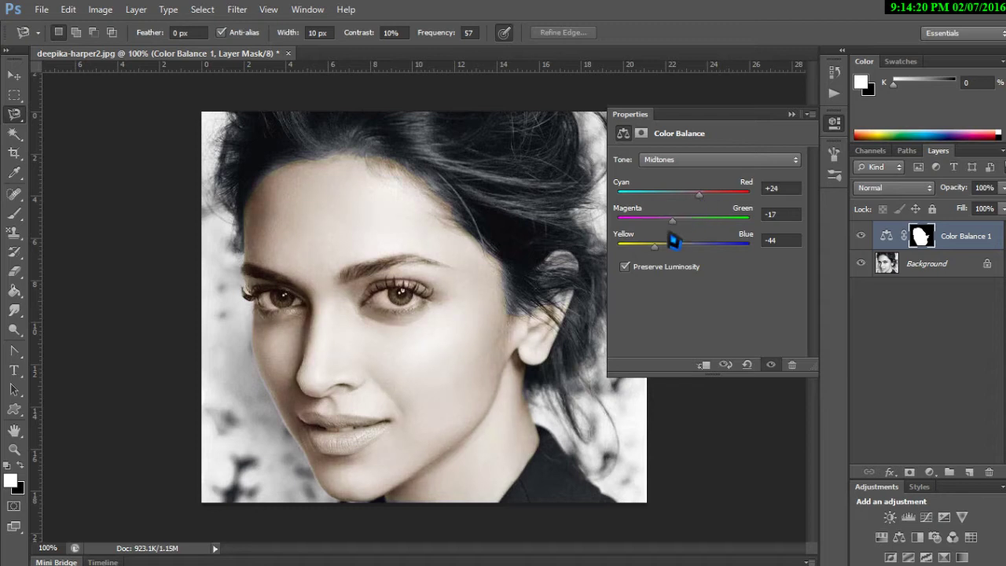
drag(661, 256, 676, 229)
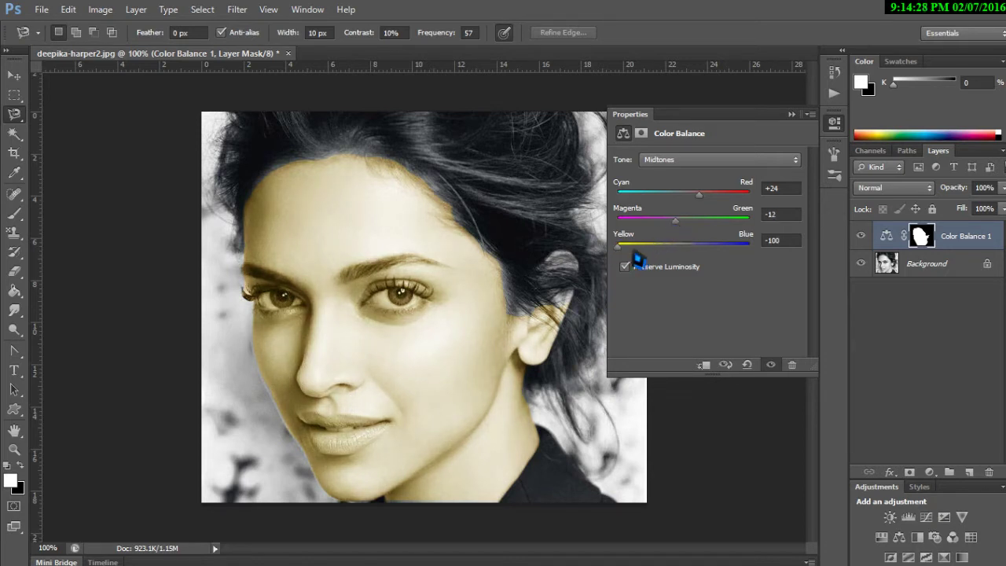
drag(626, 260, 697, 230)
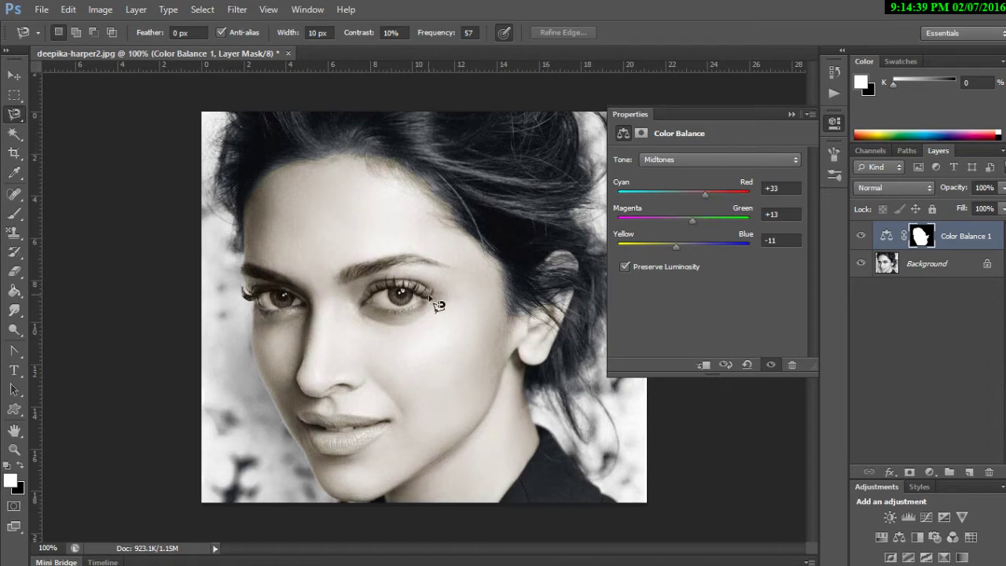
Step: Select the lower lip by tracing its outline with the Magnetic Lasso tool
scroll(431, 298, up, 3)
scroll(422, 288, down, 3)
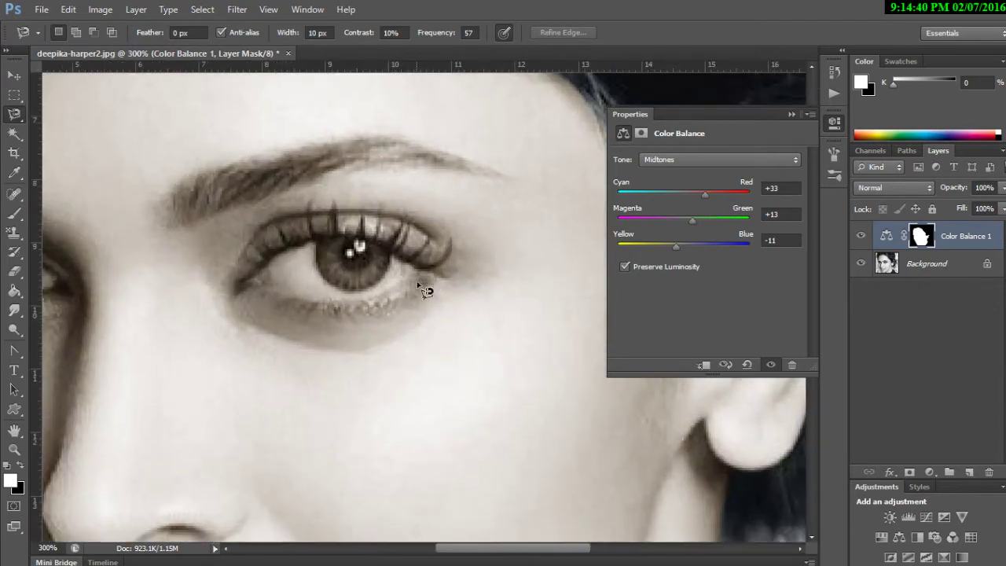
scroll(401, 293, down, 2)
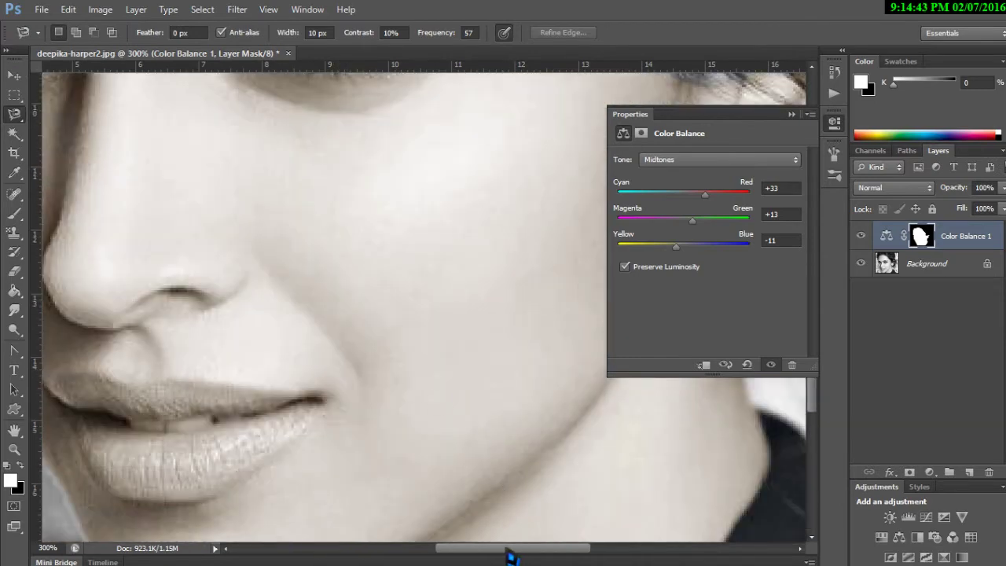
scroll(482, 549, left, 4)
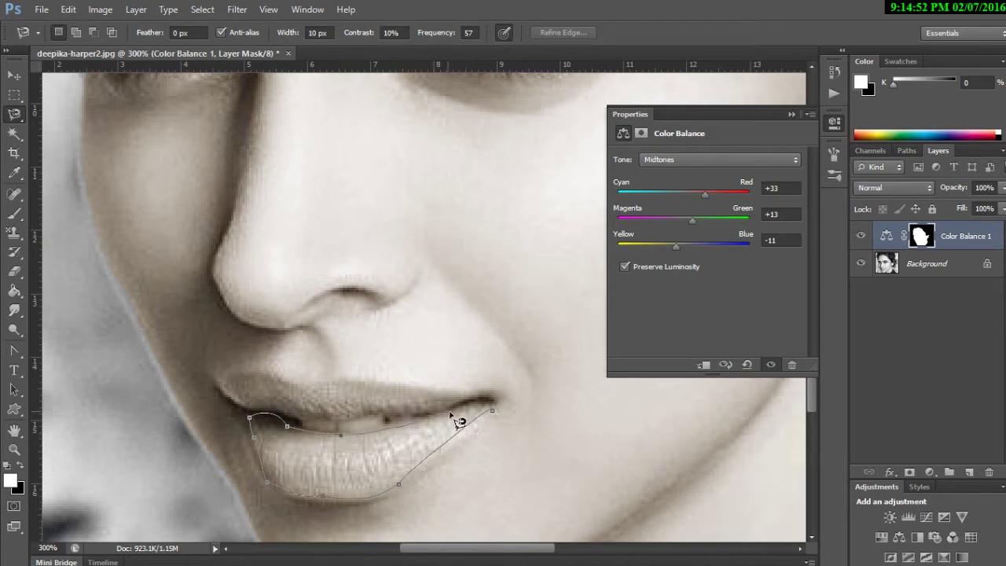
click(495, 417)
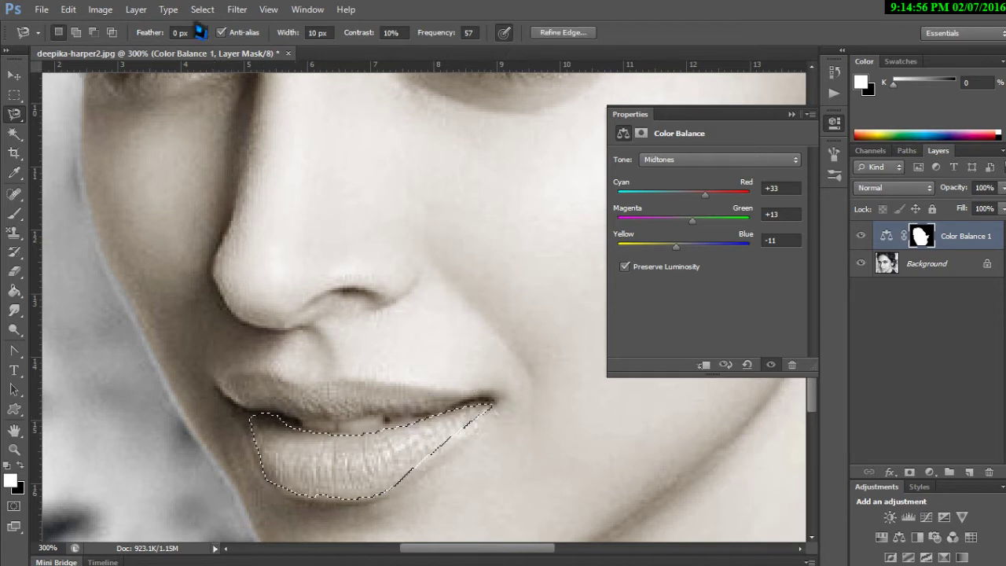
Step: Add a Color Balance adjustment layer for the lower lip and set its midtone Cyan–Red value to +100
click(141, 13)
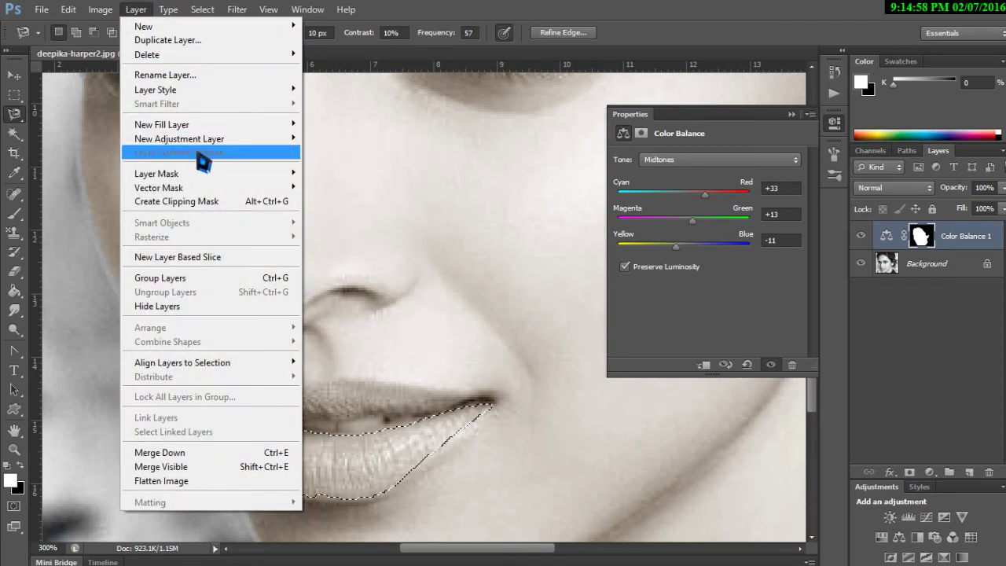
mouse_move(254, 151)
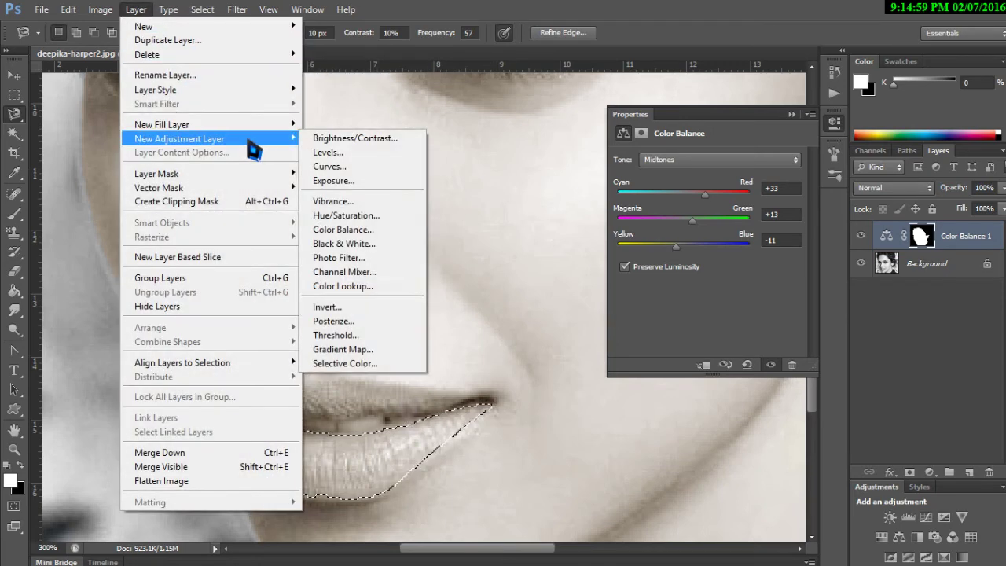
click(346, 230)
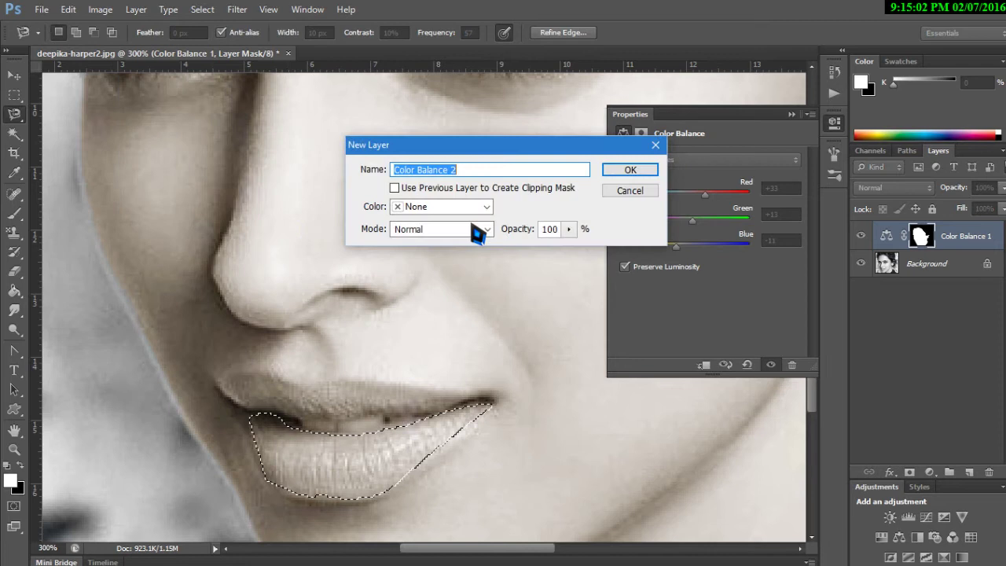
click(639, 174)
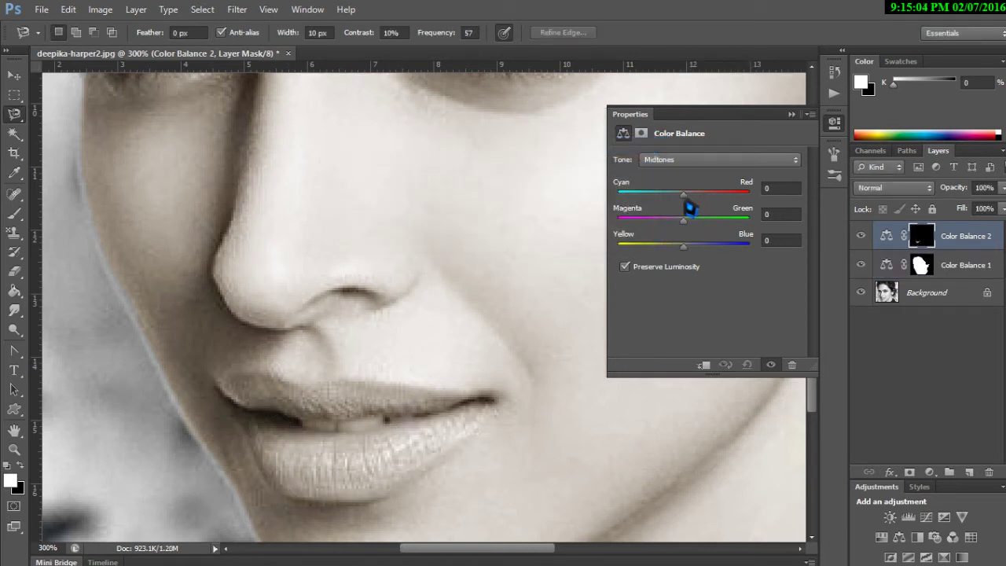
drag(685, 195, 775, 208)
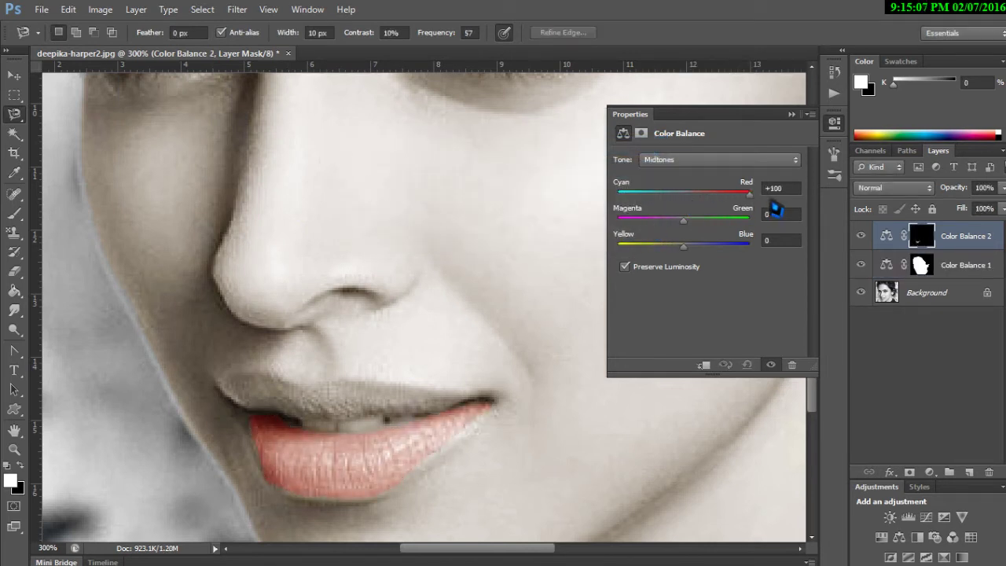
Step: Select the upper lip with the Magnetic Lasso and tint it with a new Color Balance layer at Cyan–Red +100
click(489, 401)
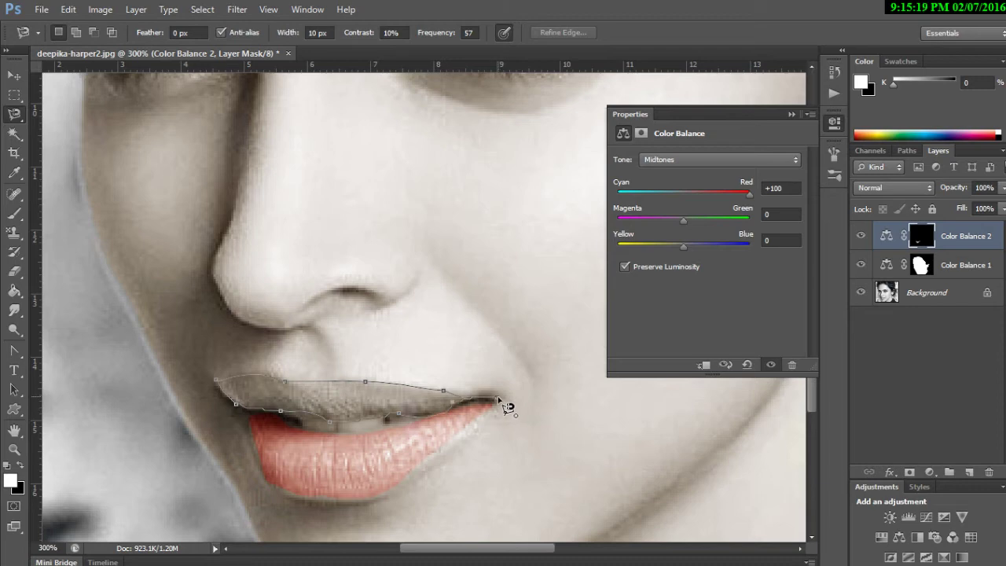
click(499, 402)
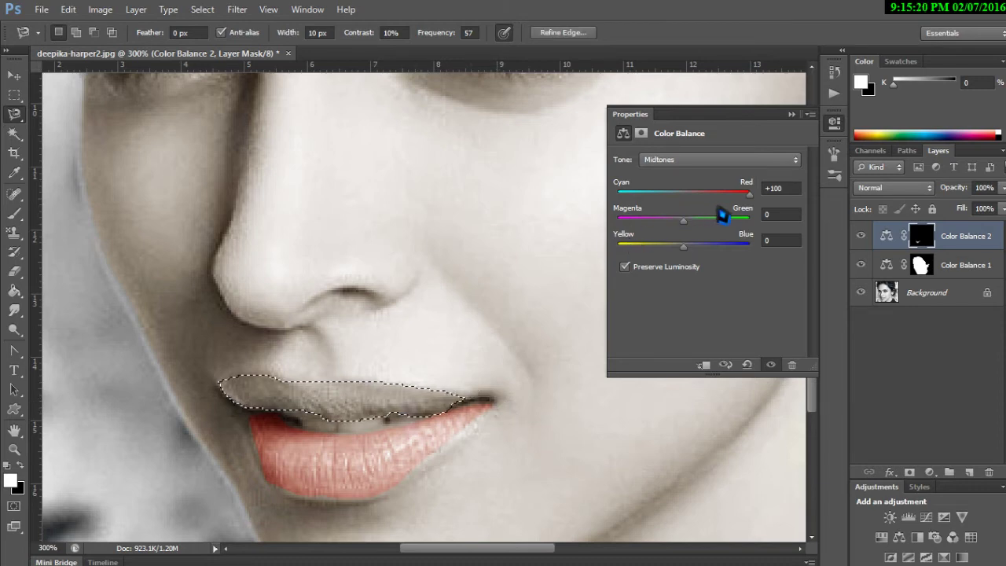
click(136, 10)
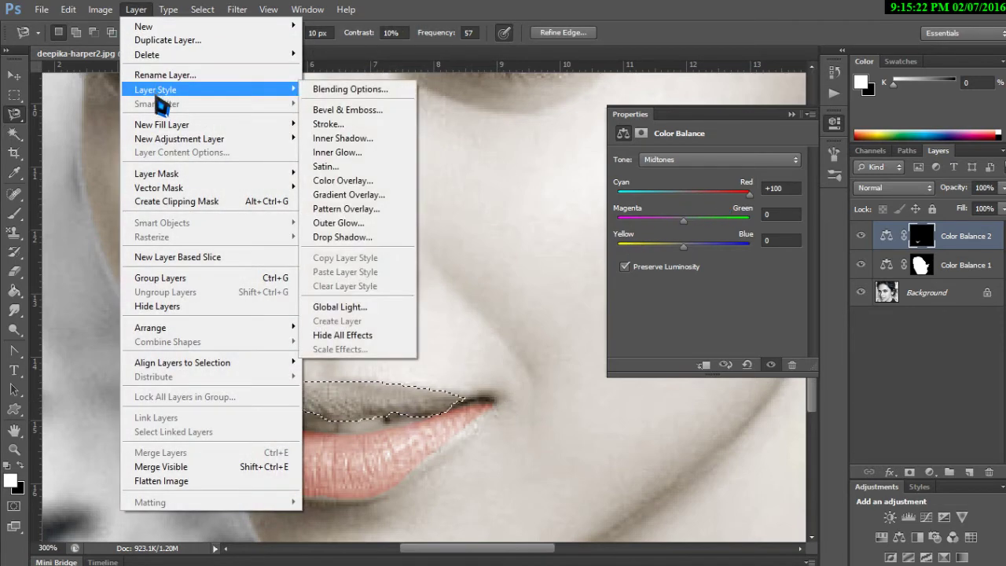
mouse_move(167, 140)
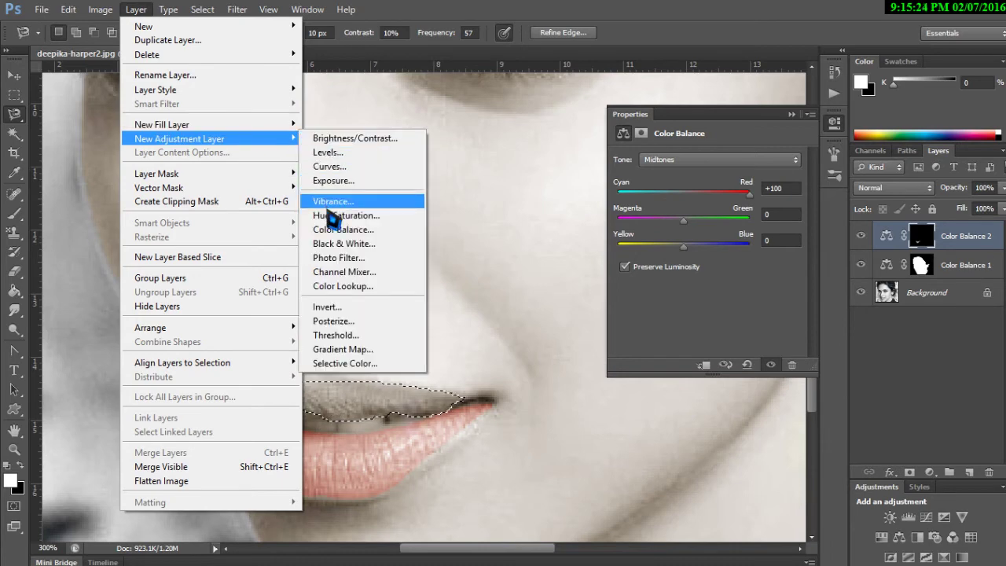
click(332, 230)
click(627, 169)
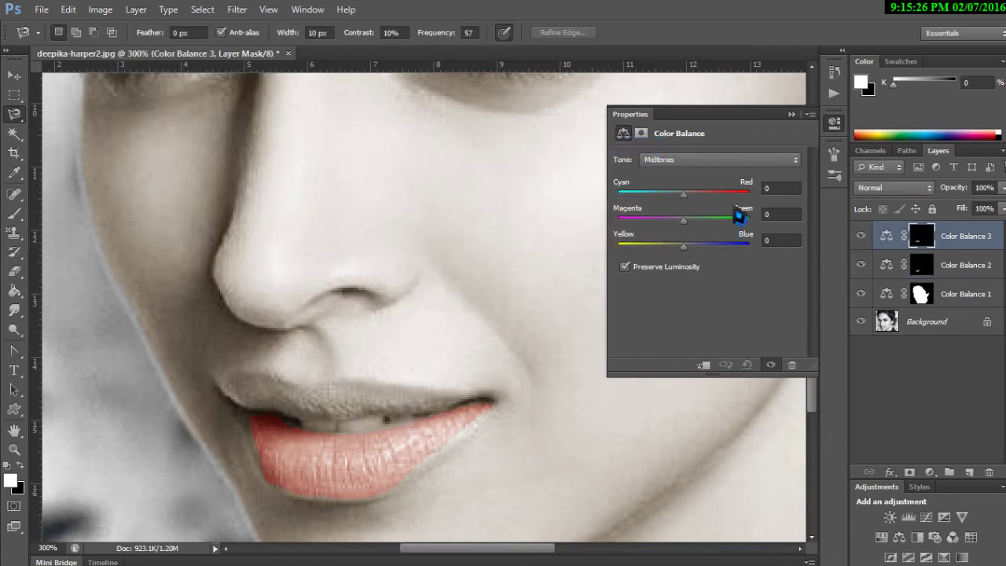
drag(689, 200, 823, 202)
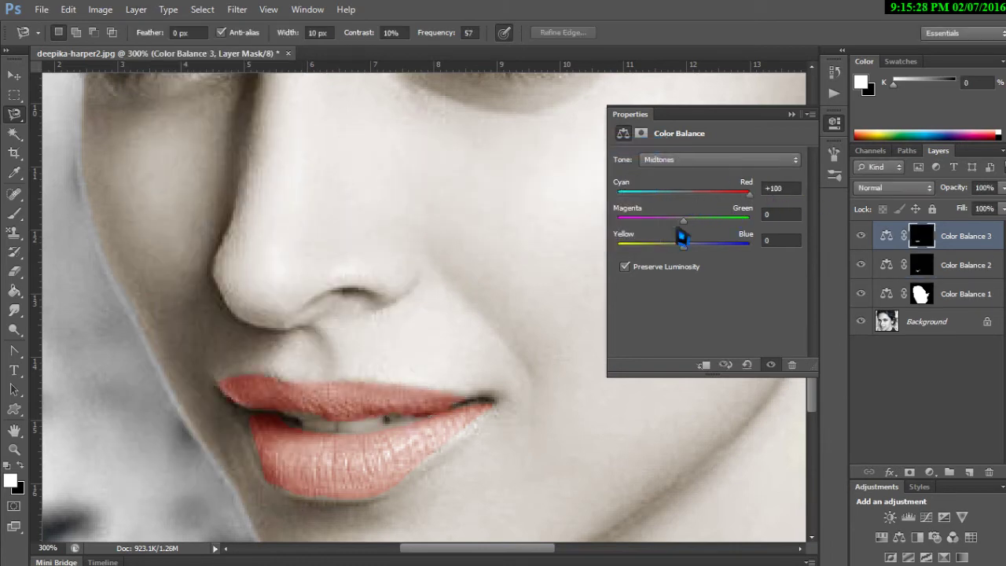
Step: Select the iris of the portrait's right-hand eye by tracing it freehand with the Lasso tool
key(ctrl+minus)
key(ctrl+minus)
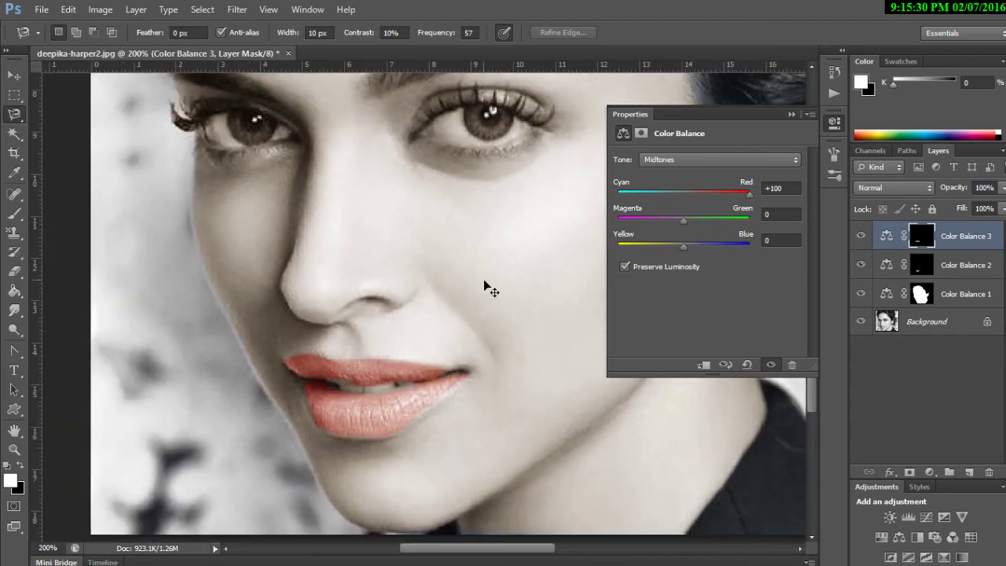
key(ctrl+plus)
key(ctrl+plus)
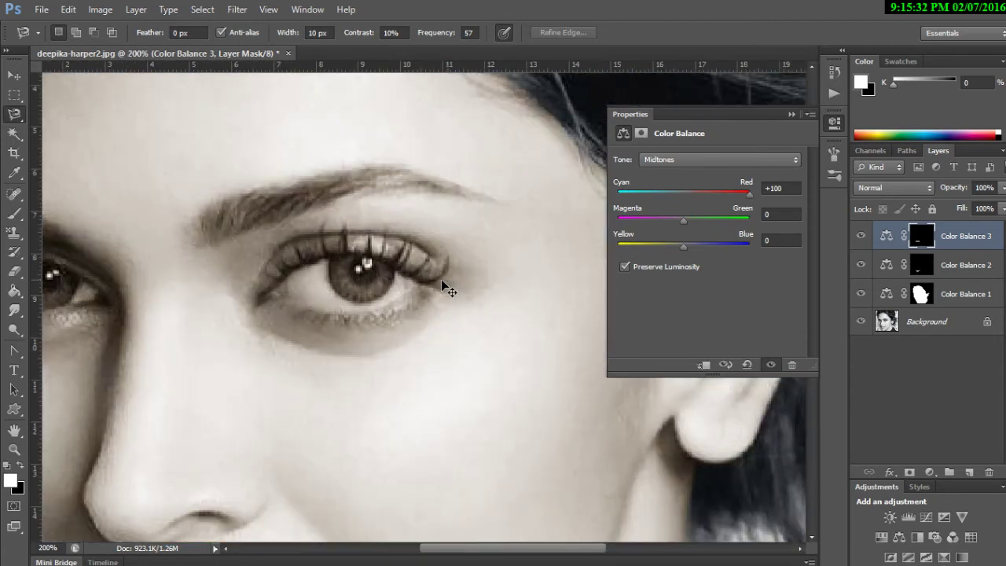
drag(530, 550, 503, 494)
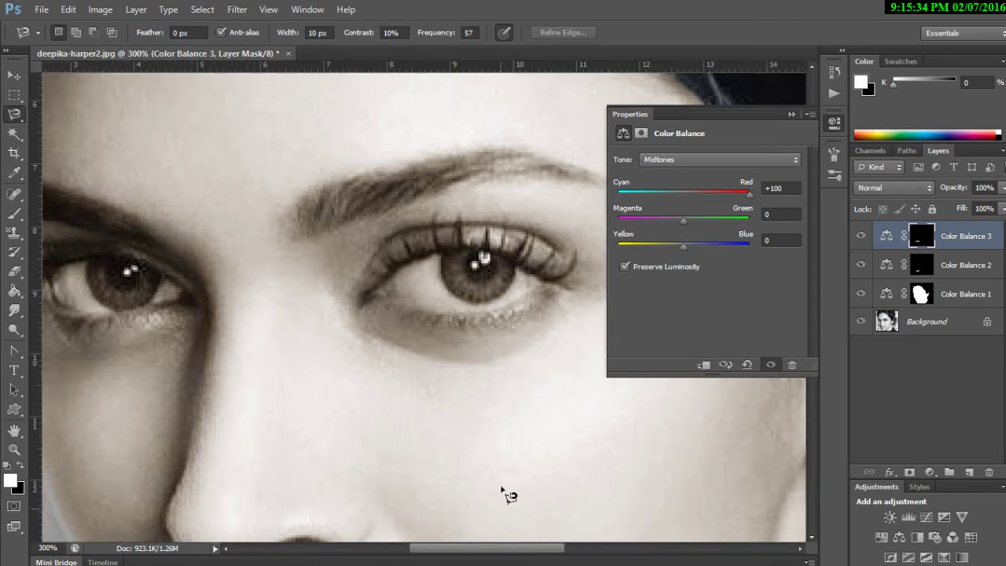
click(14, 118)
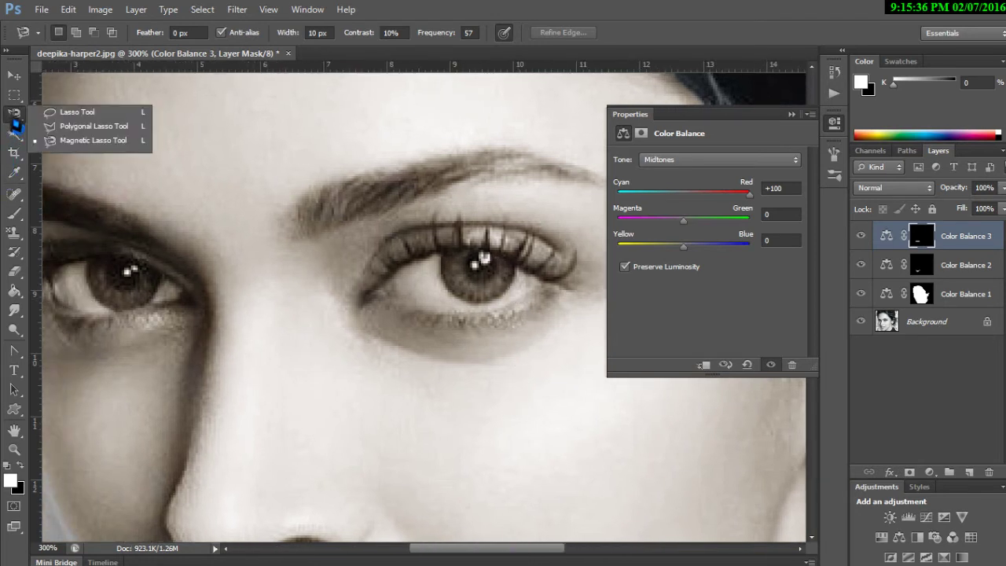
click(71, 113)
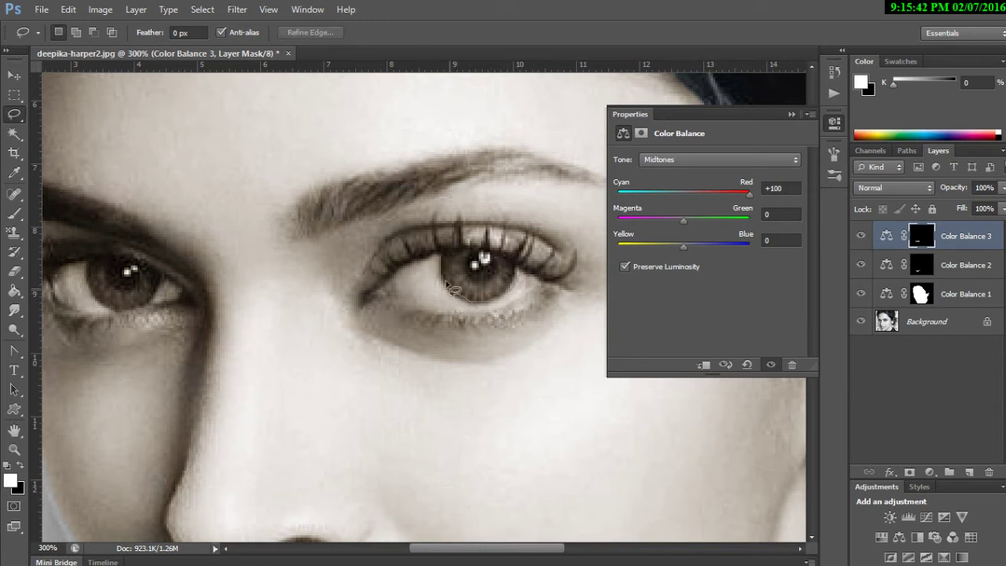
mouse_move(452, 253)
mouse_down()
mouse_move(512, 263)
mouse_move(519, 284)
mouse_up()
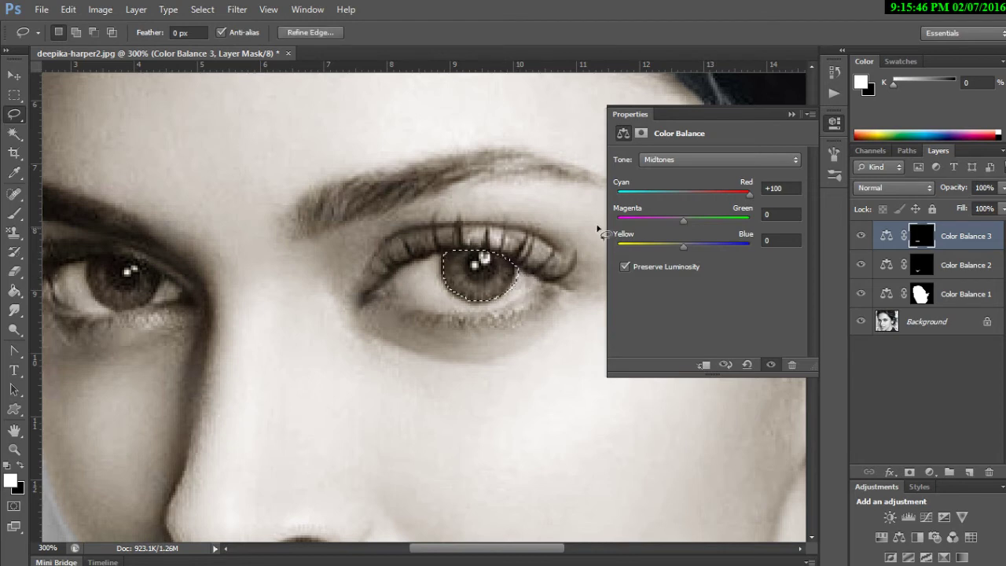
Step: Add a Color Balance adjustment layer for the selected iris with midtones at Cyan–Red -74 and Magenta–Green -12
click(134, 10)
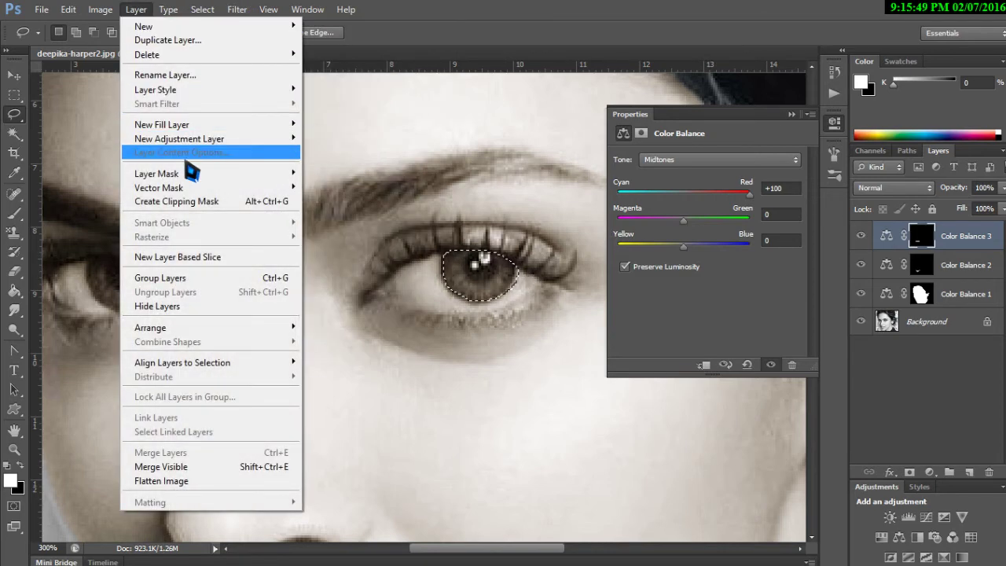
mouse_move(270, 139)
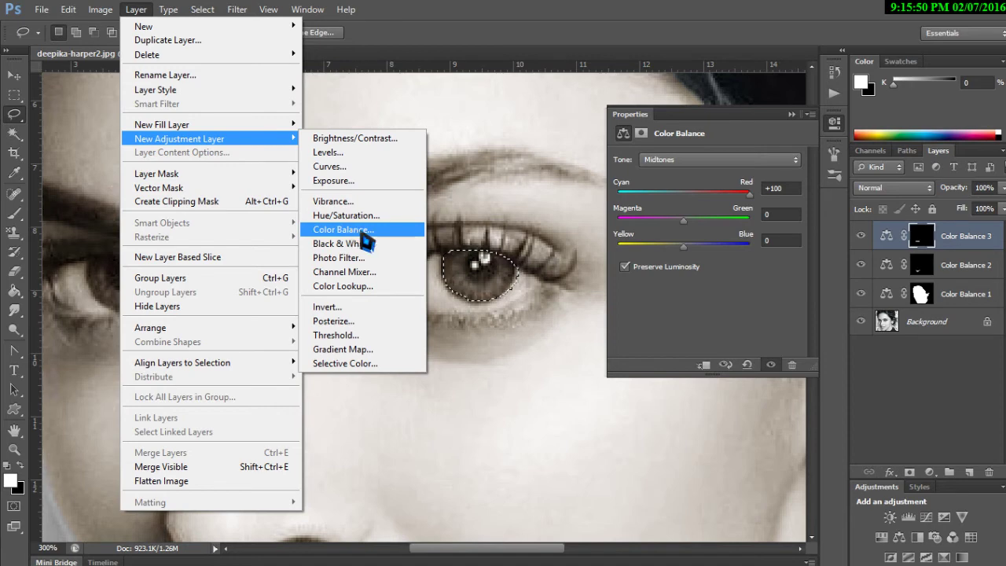
click(363, 233)
click(634, 172)
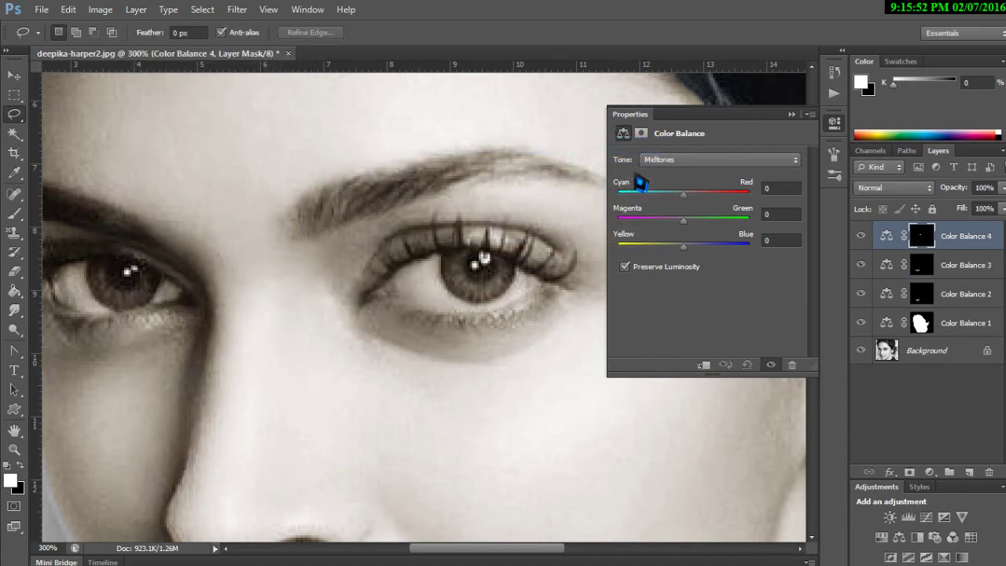
drag(684, 195, 640, 203)
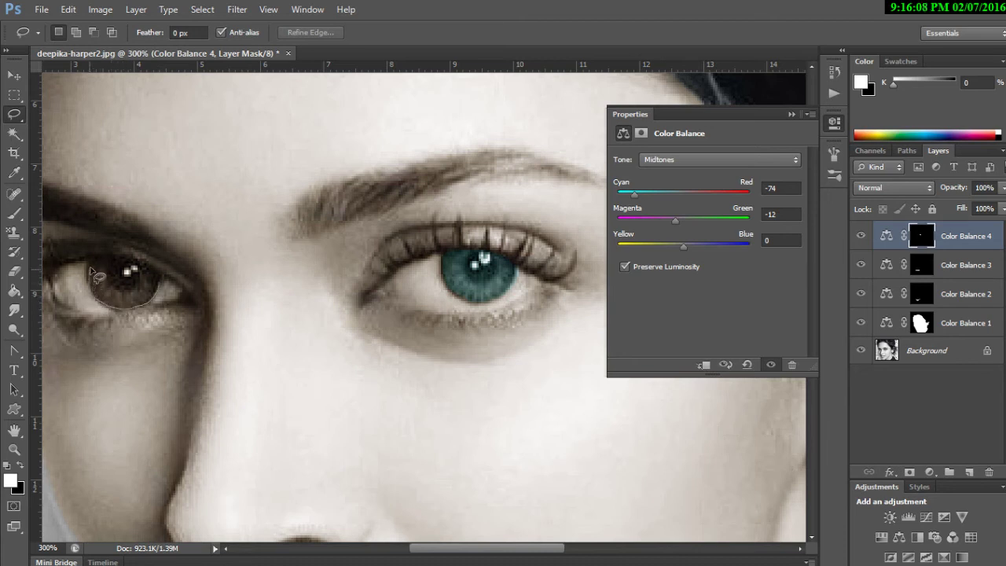
Step: Trace the iris of the portrait's left-hand eye with the Lasso and add a Color Balance adjustment layer for it
mouse_move(130, 263)
mouse_down()
mouse_move(153, 270)
mouse_move(164, 292)
mouse_up()
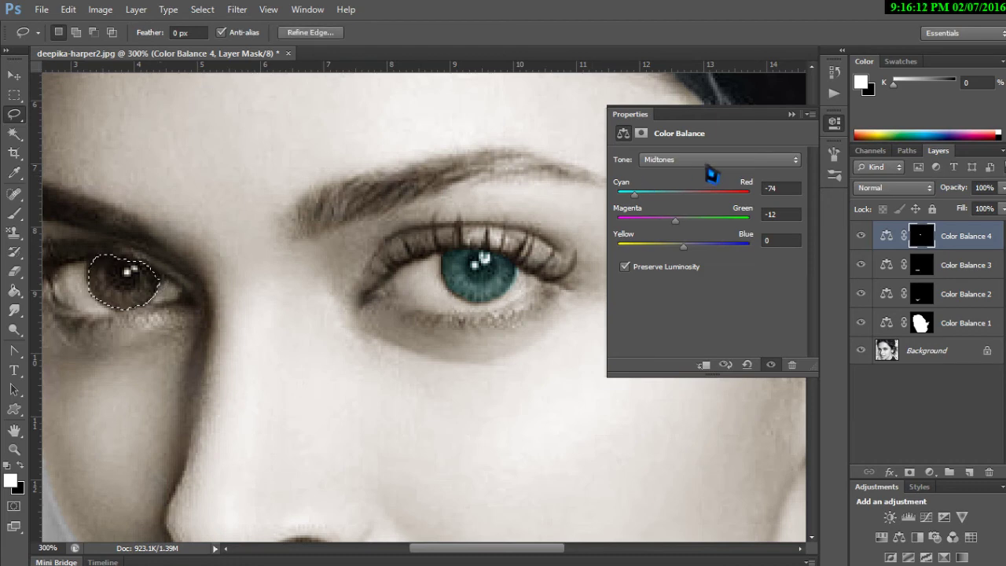
click(137, 11)
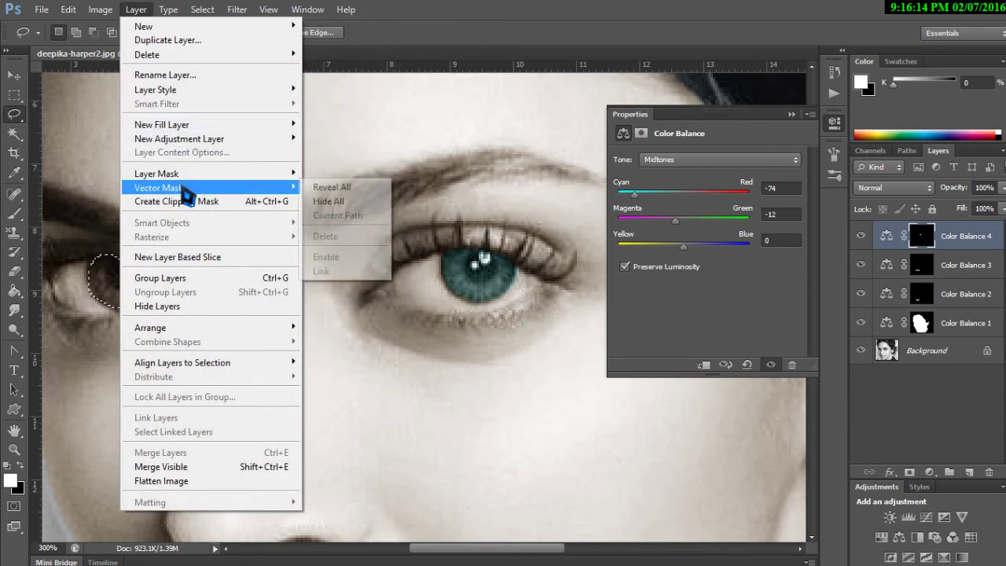
mouse_move(206, 140)
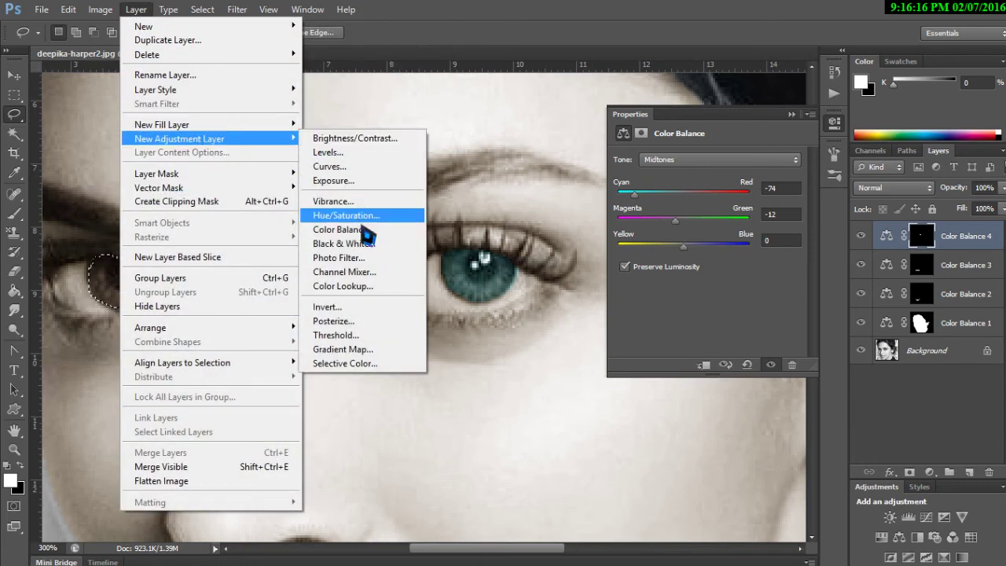
click(344, 229)
click(633, 169)
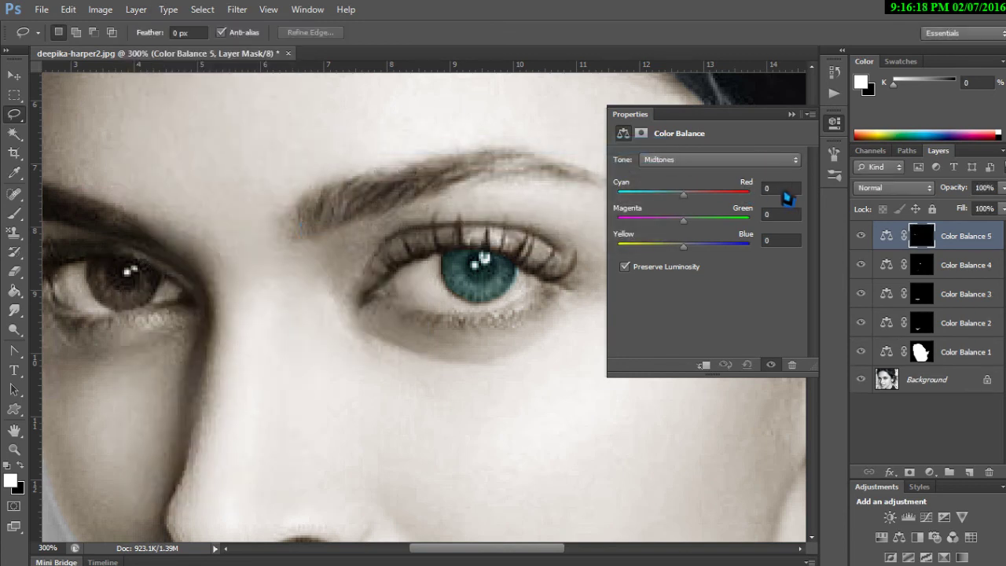
Step: Match the second iris to the first by setting its midtones to Cyan–Red -74 and Magenta–Green -12
click(783, 189)
text(-74)
click(776, 216)
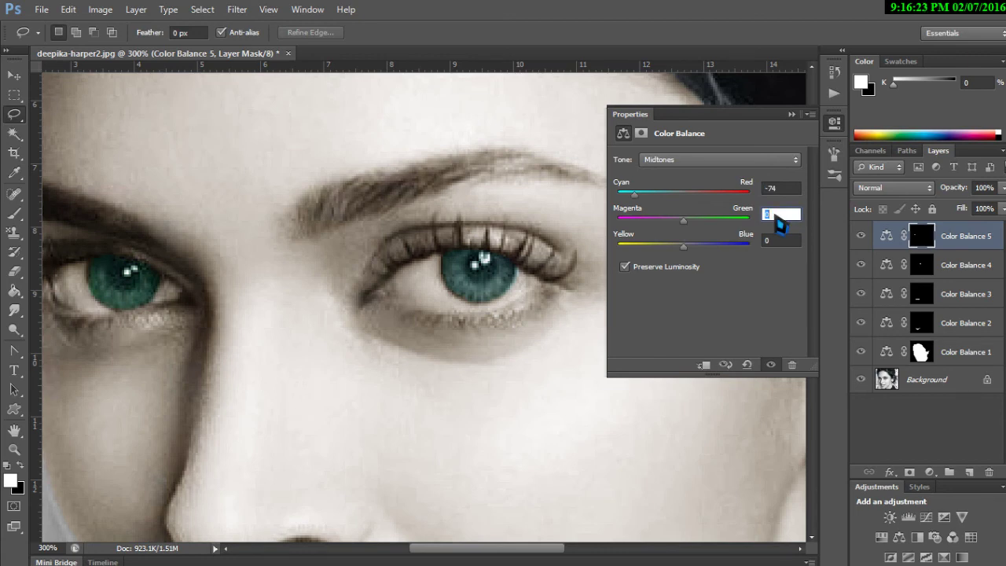
text(-12)
key(Return)
drag(575, 223, 566, 281)
scroll(570, 276, down, 1)
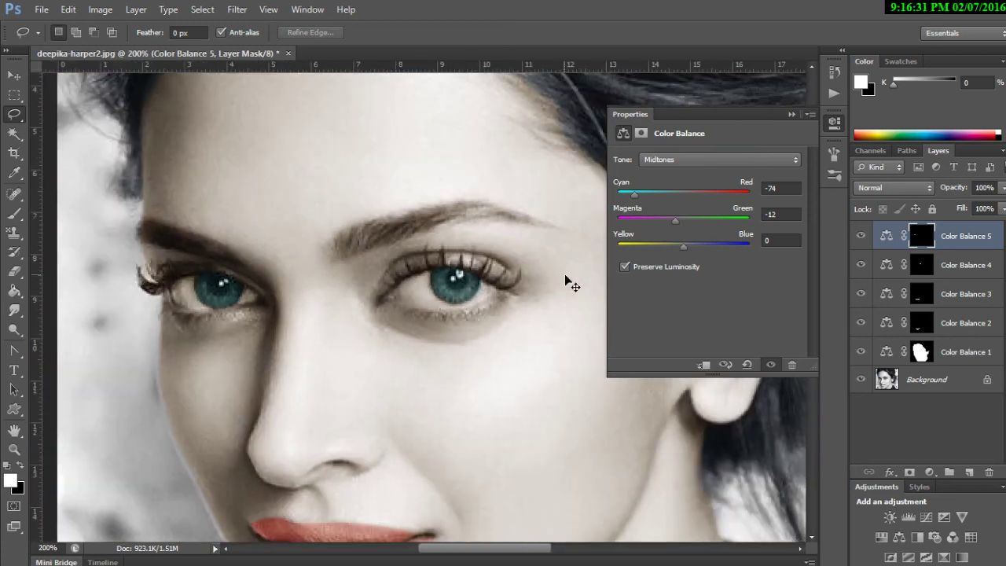
scroll(565, 275, down, 2)
scroll(565, 275, up, 1)
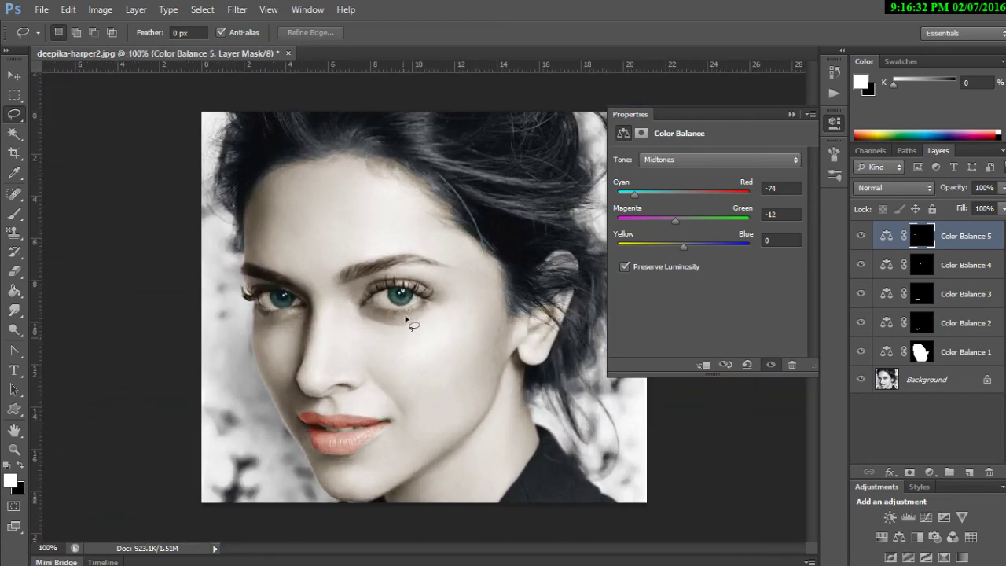